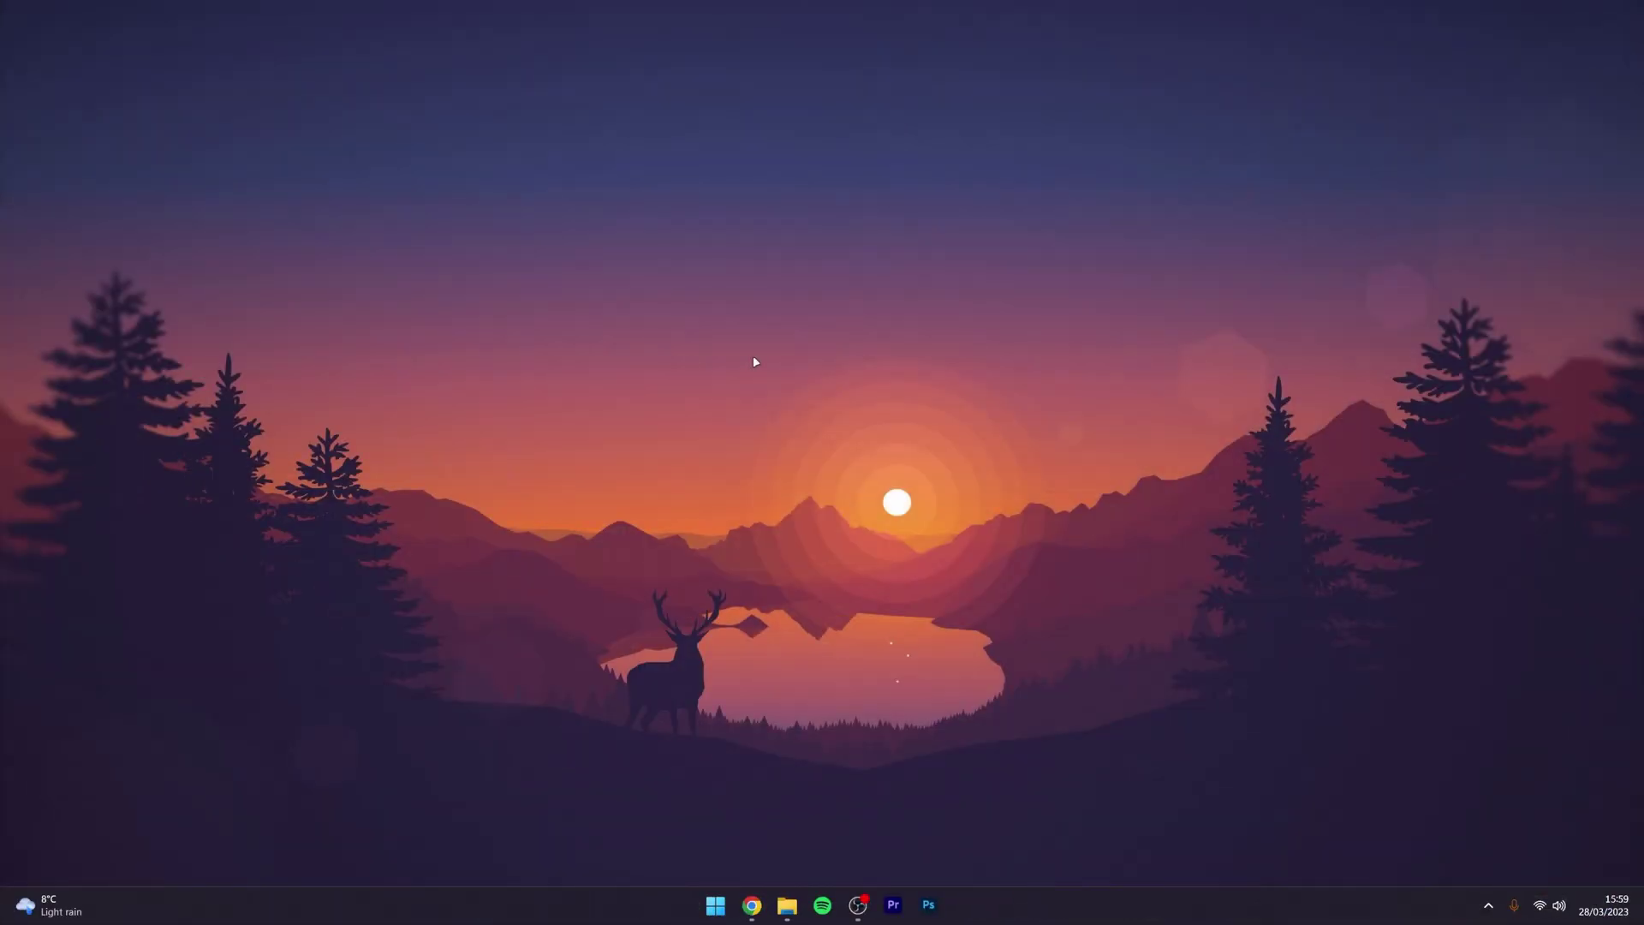
- Launch Chrome from the taskbar to load the riotgames.com homepage
left_click(752, 905)
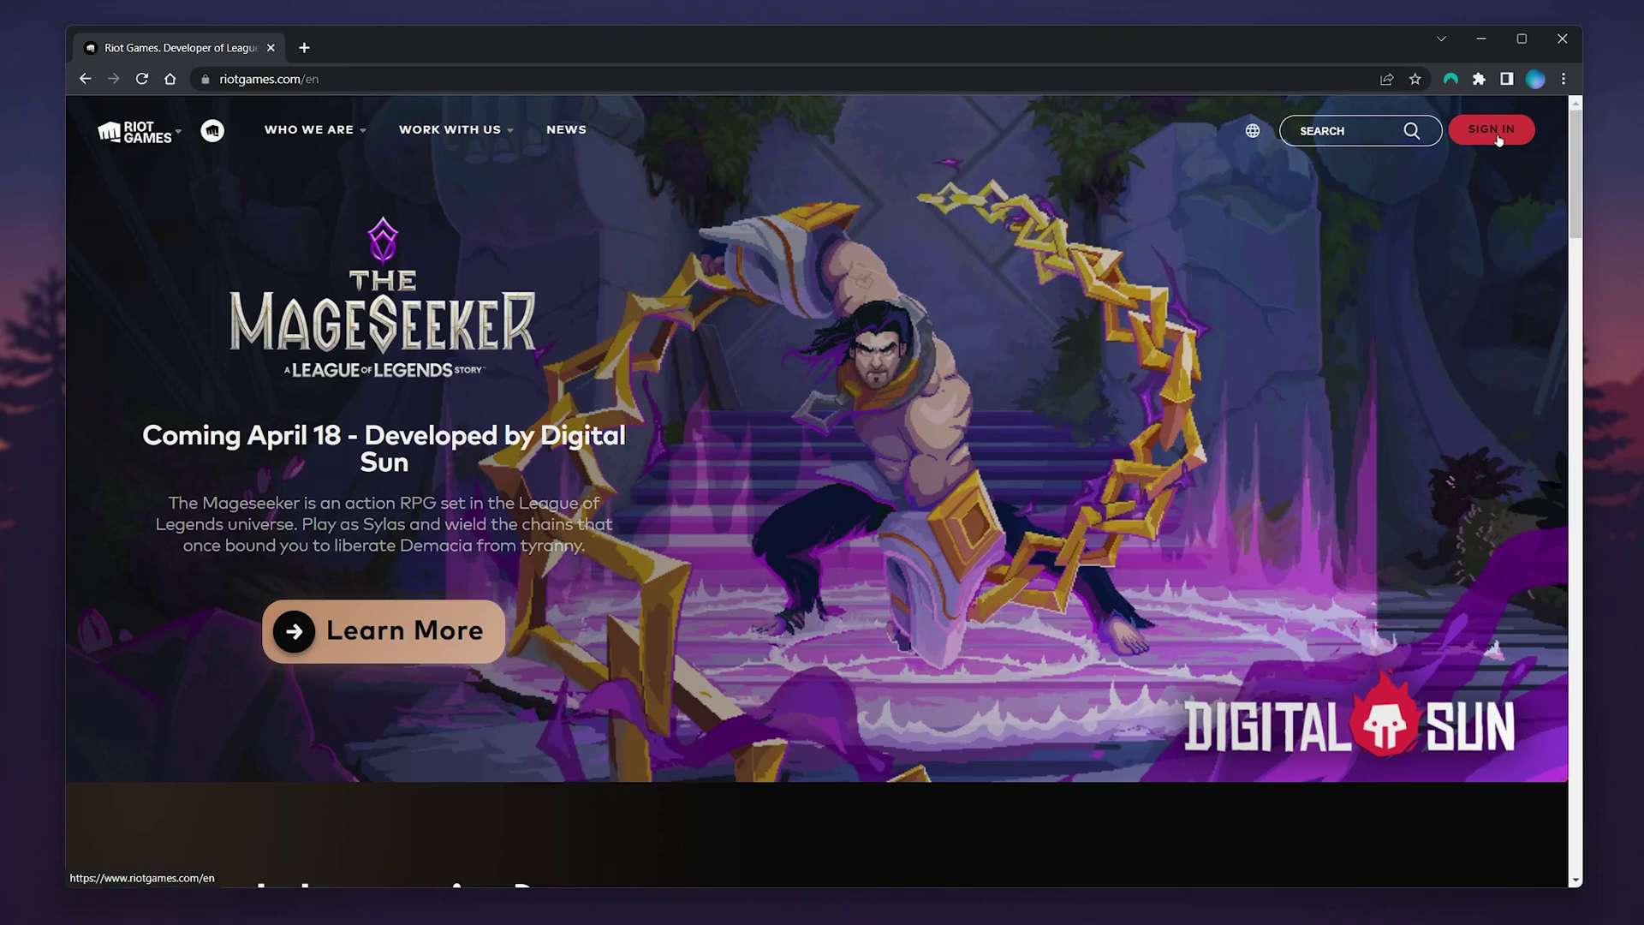
- Sign in to the Riot account with Chrome's saved login
left_click(1491, 129)
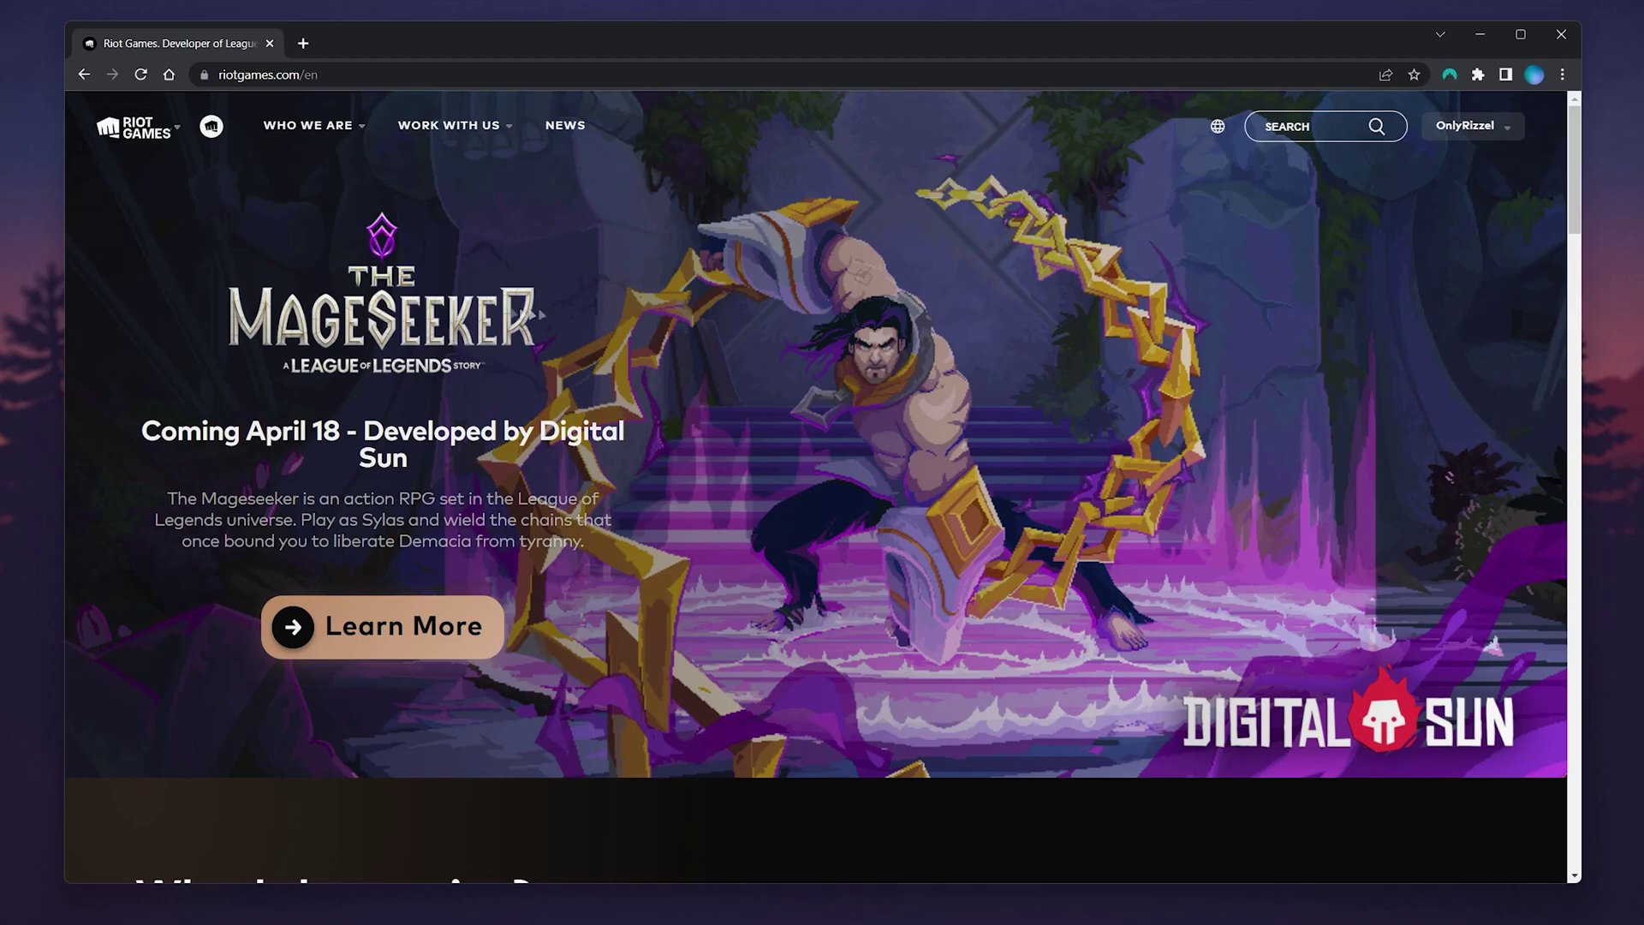
- Go to the VALORANT site from the Riot games menu and show the account dropdown
left_click(141, 128)
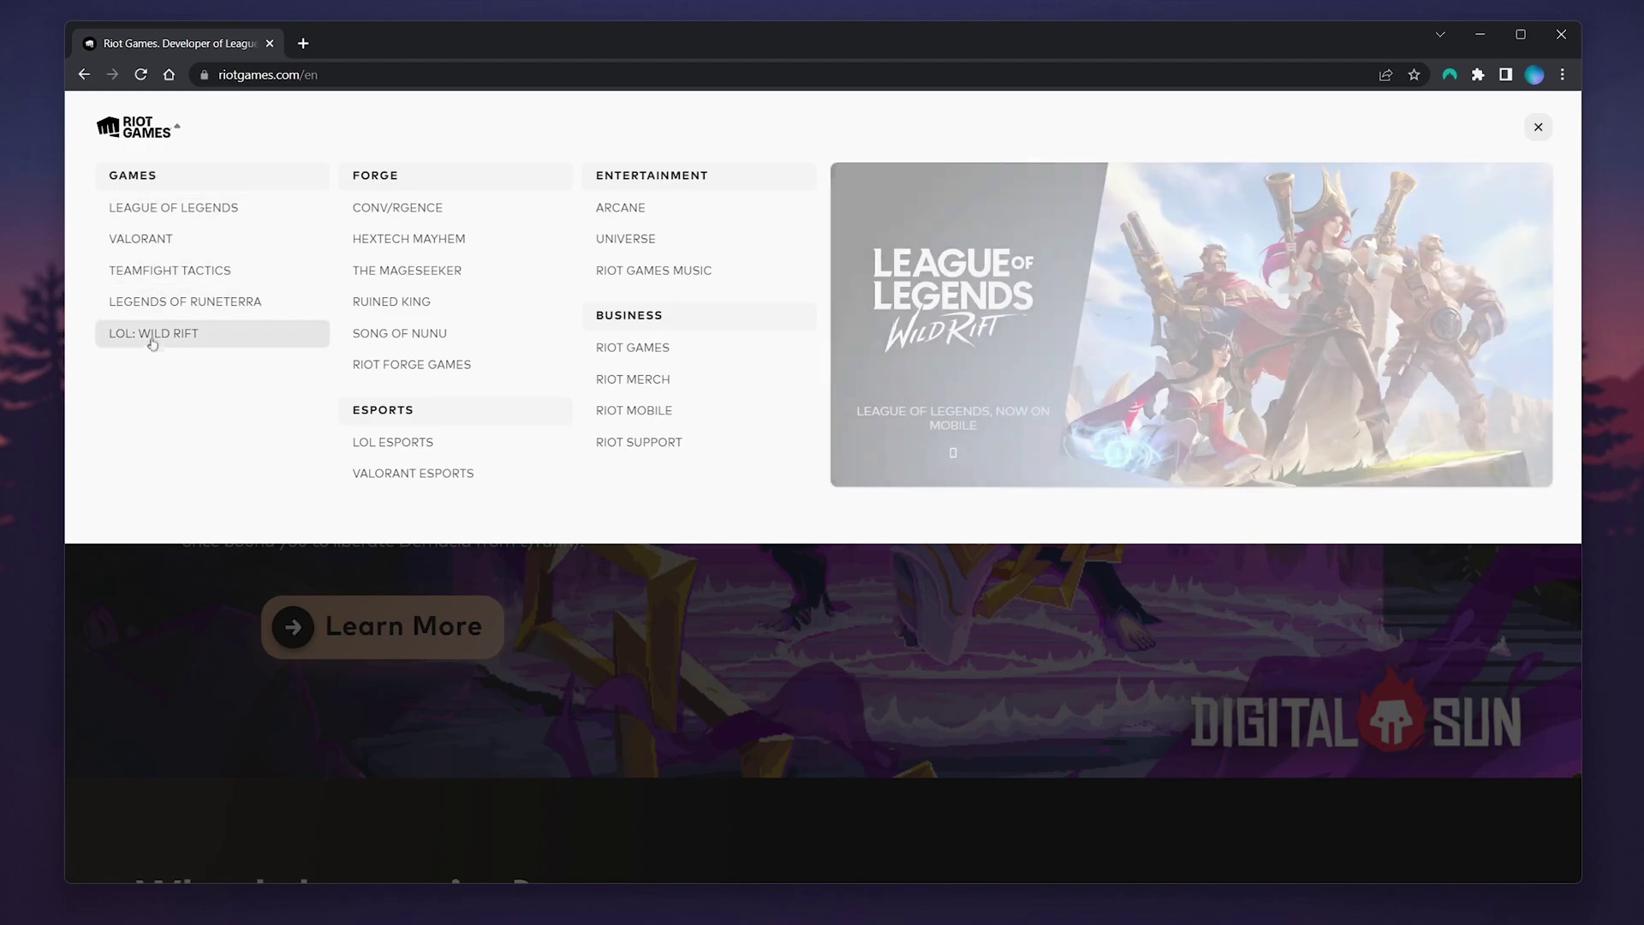
left_click(168, 244)
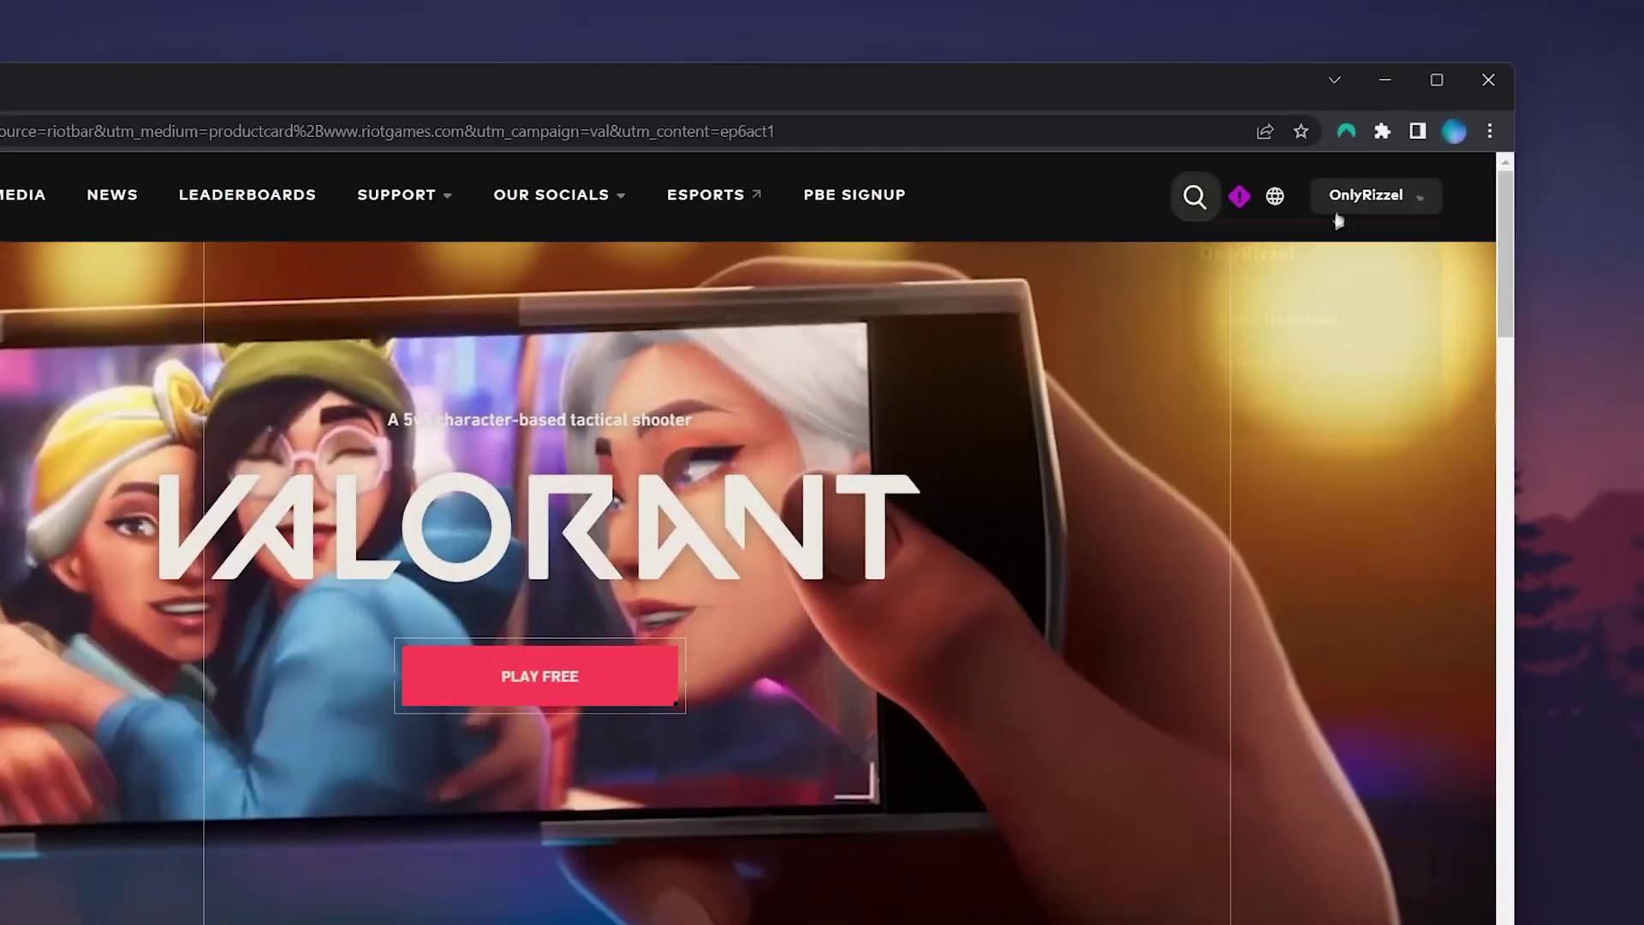
left_click(1365, 196)
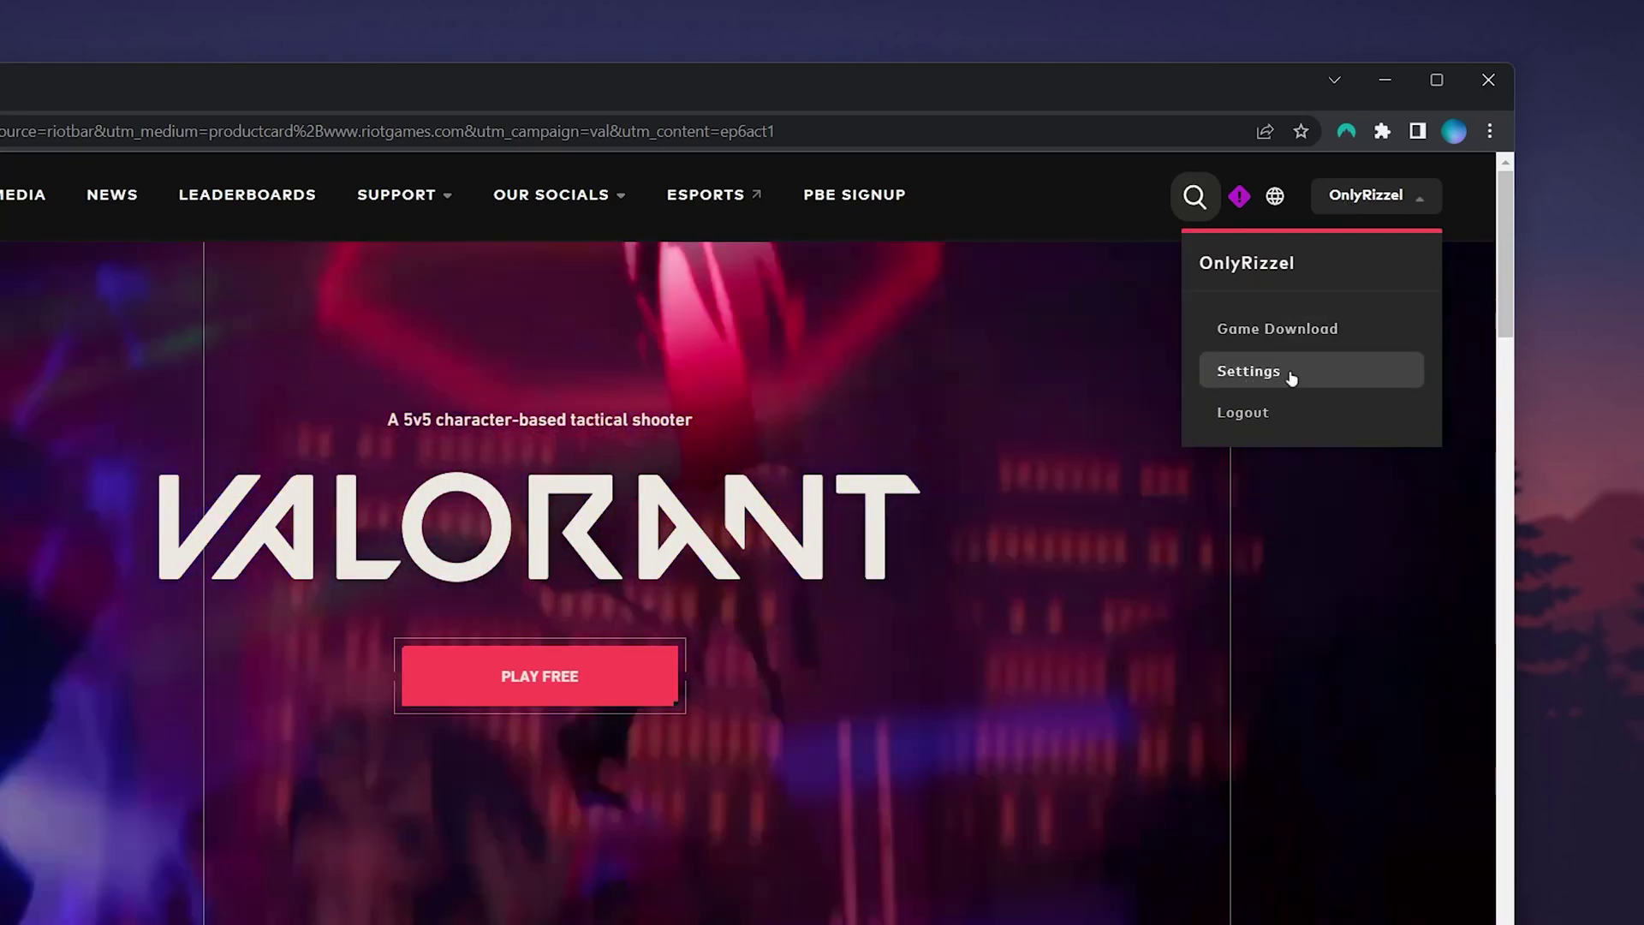
- Open account Settings and confirm identity with the saved autofill password
left_click(1309, 372)
left_click(788, 533)
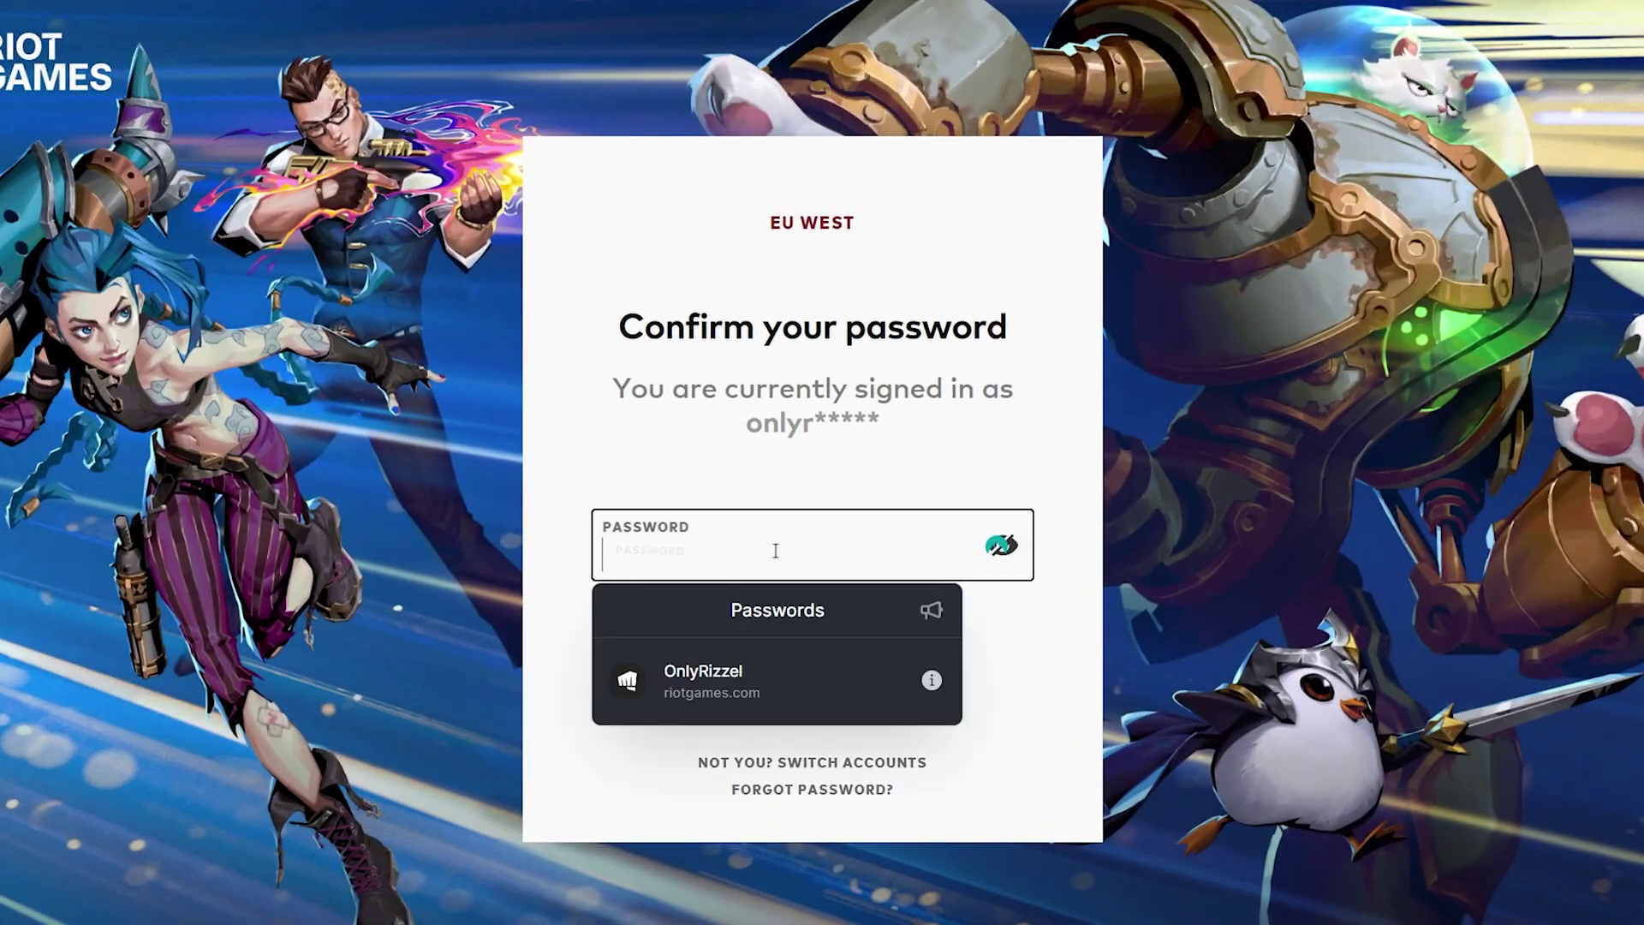
left_click(808, 680)
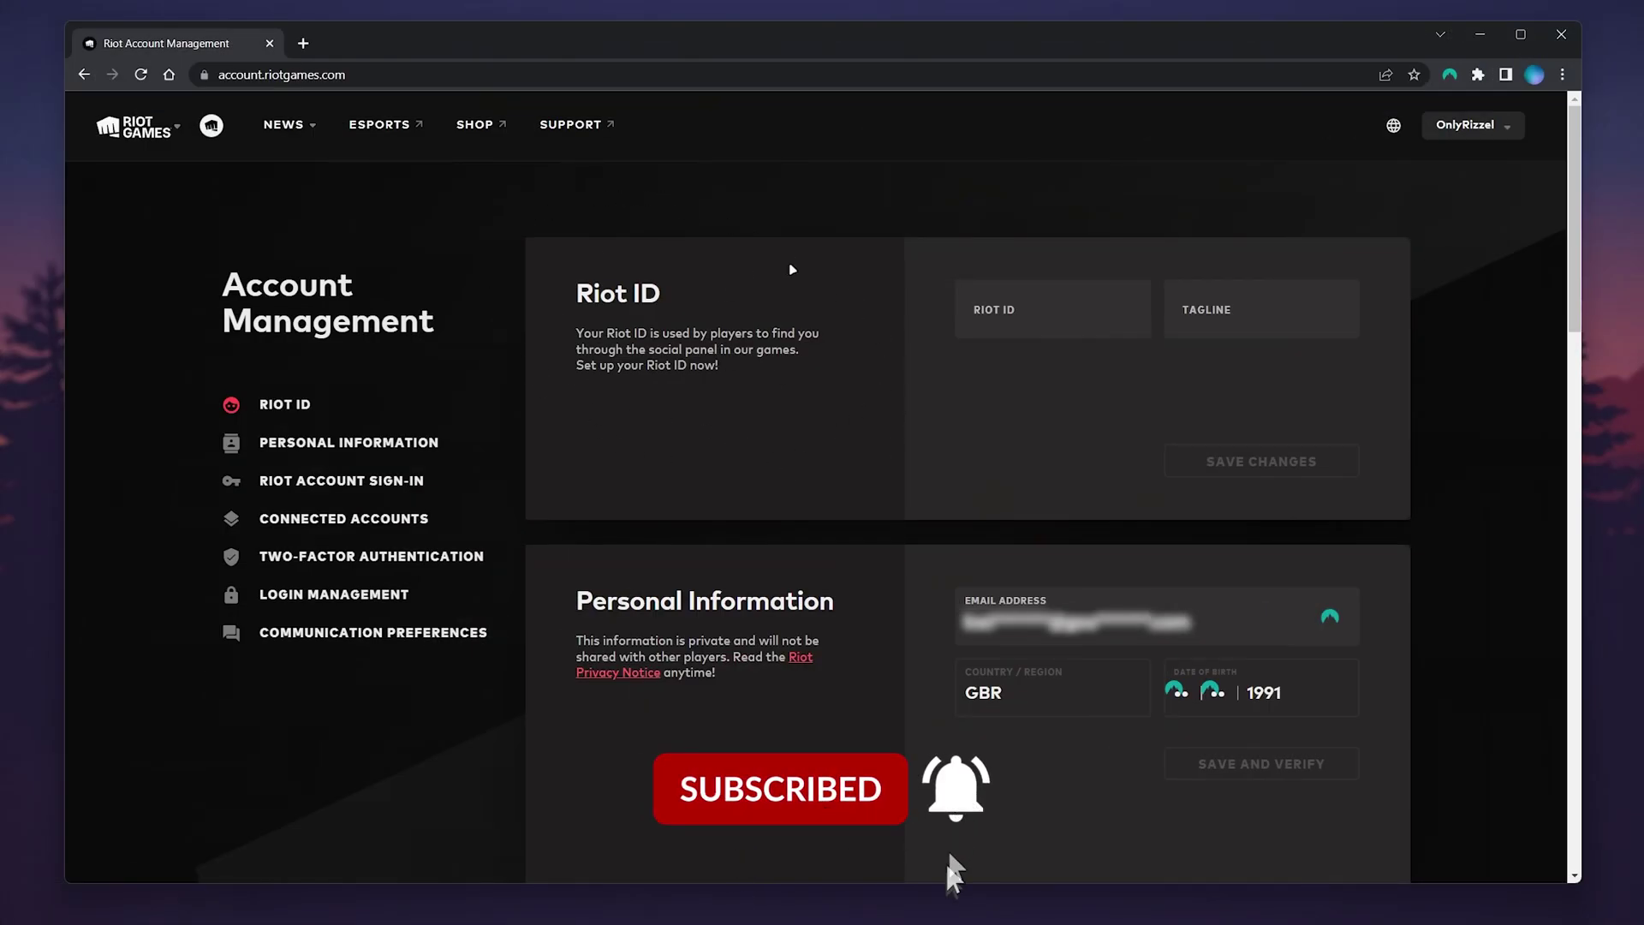
left_click_drag(1577, 205, 1577, 373)
- Scroll to the Riot Account Sign-In section and briefly highlight its heading
left_click_drag(575, 390, 826, 393)
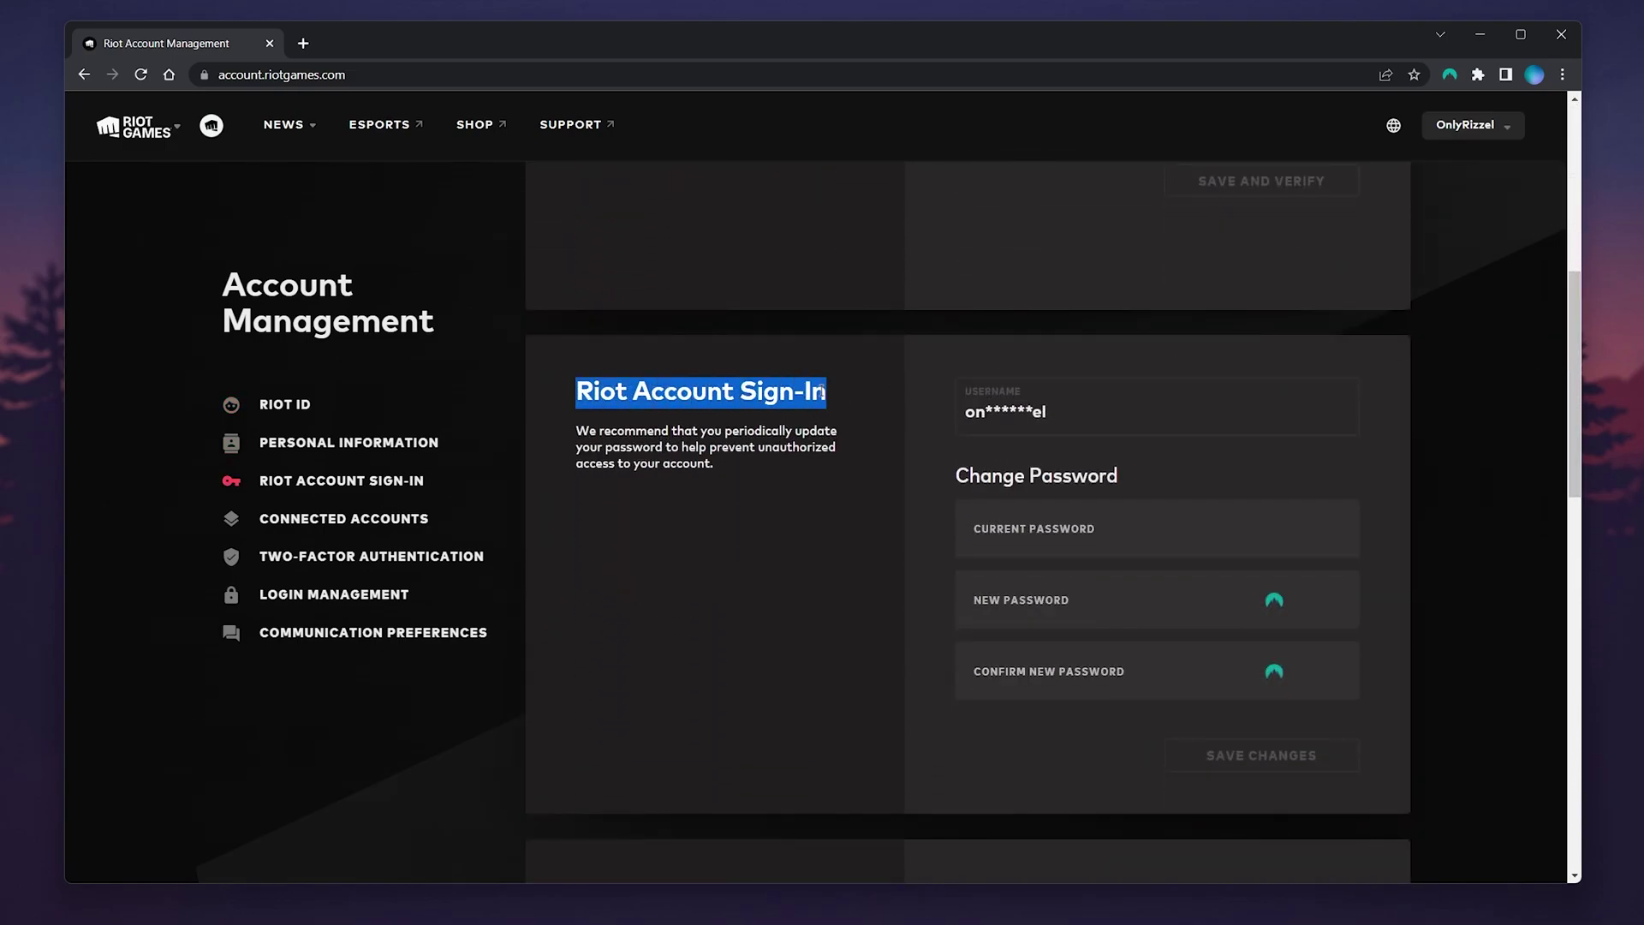
left_click(868, 381)
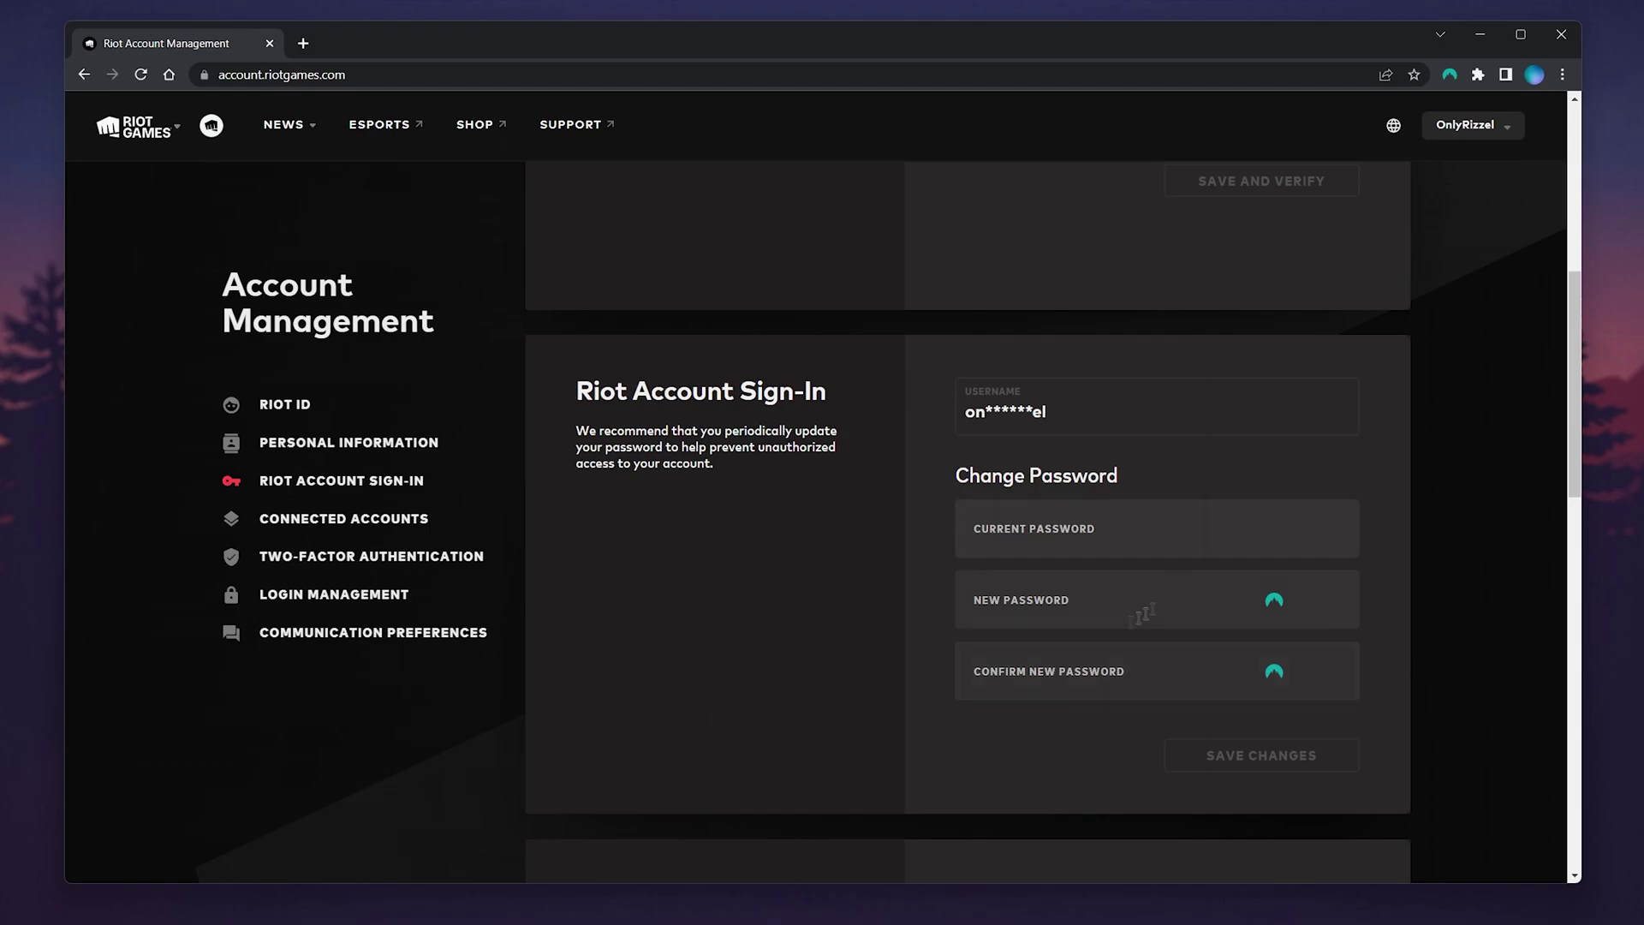
- Enter the current password and use Chrome's generated strong password for both new-password fields
left_click(1139, 526)
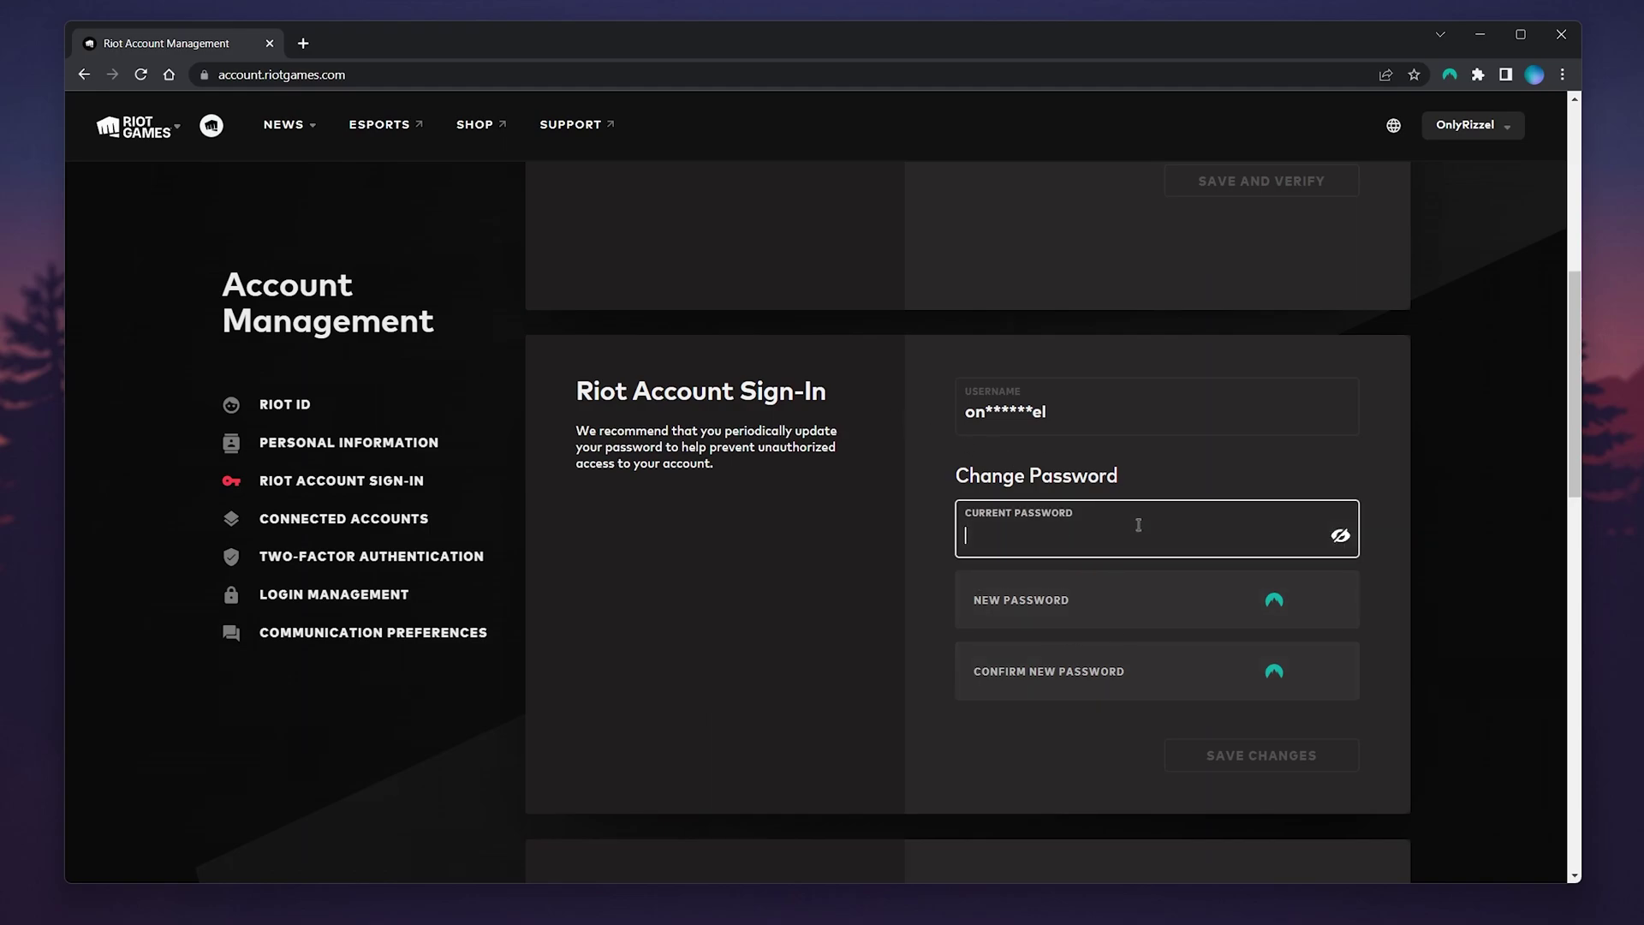
type("************")
left_click(872, 521)
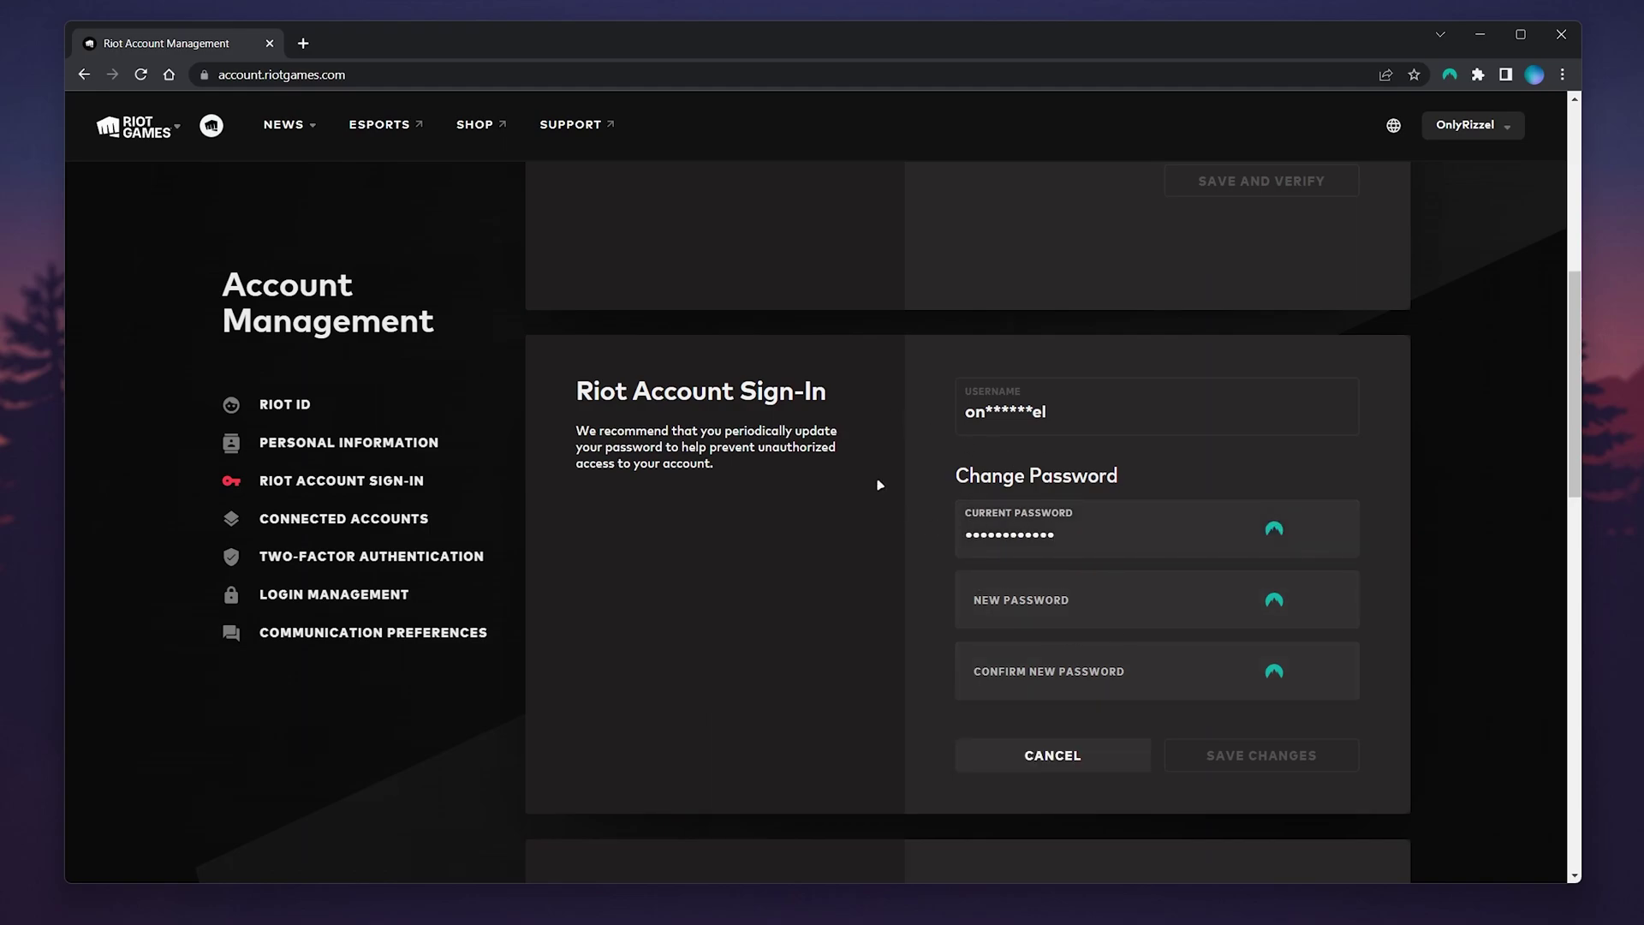
left_click(1131, 599)
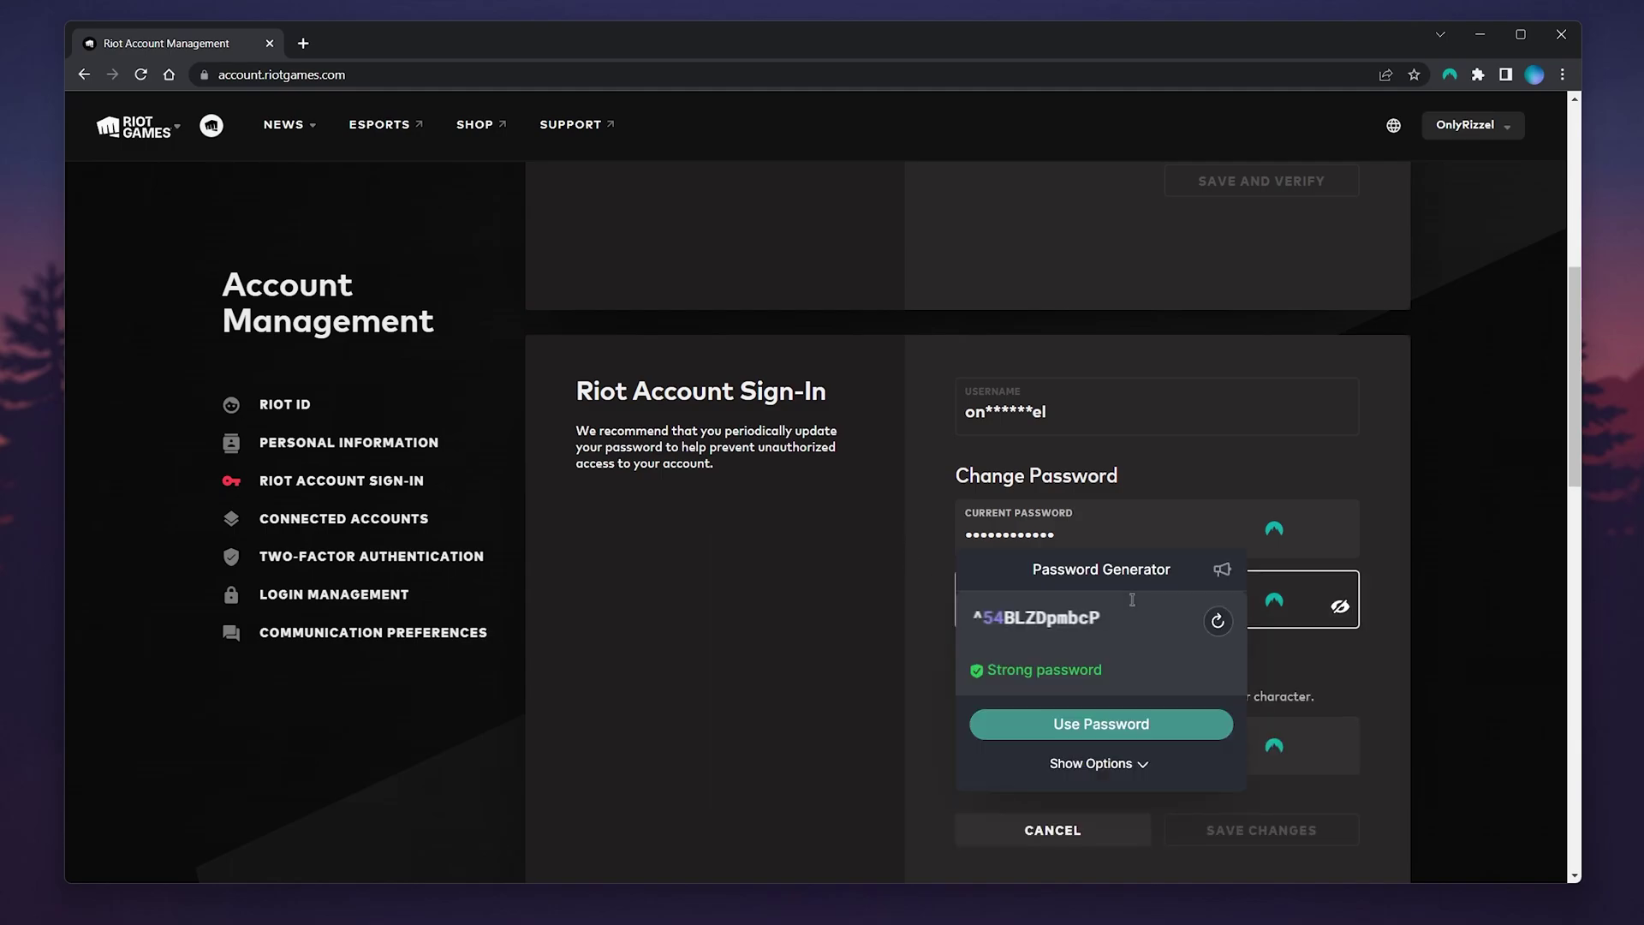
left_click(1121, 765)
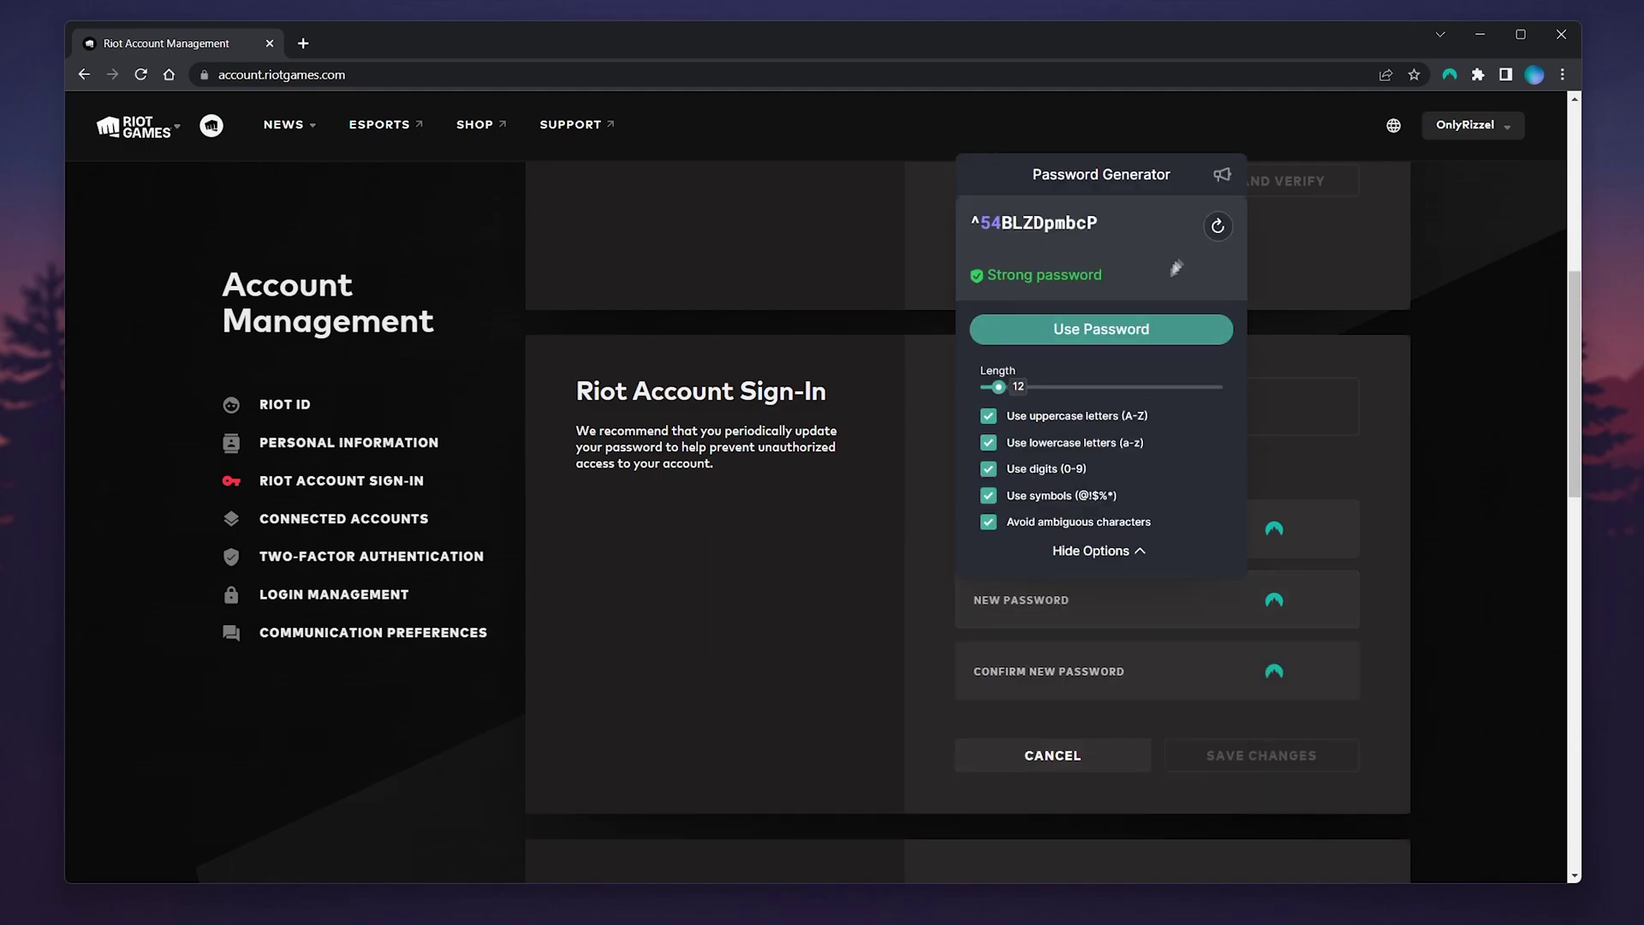
left_click(1217, 224)
left_click(1172, 330)
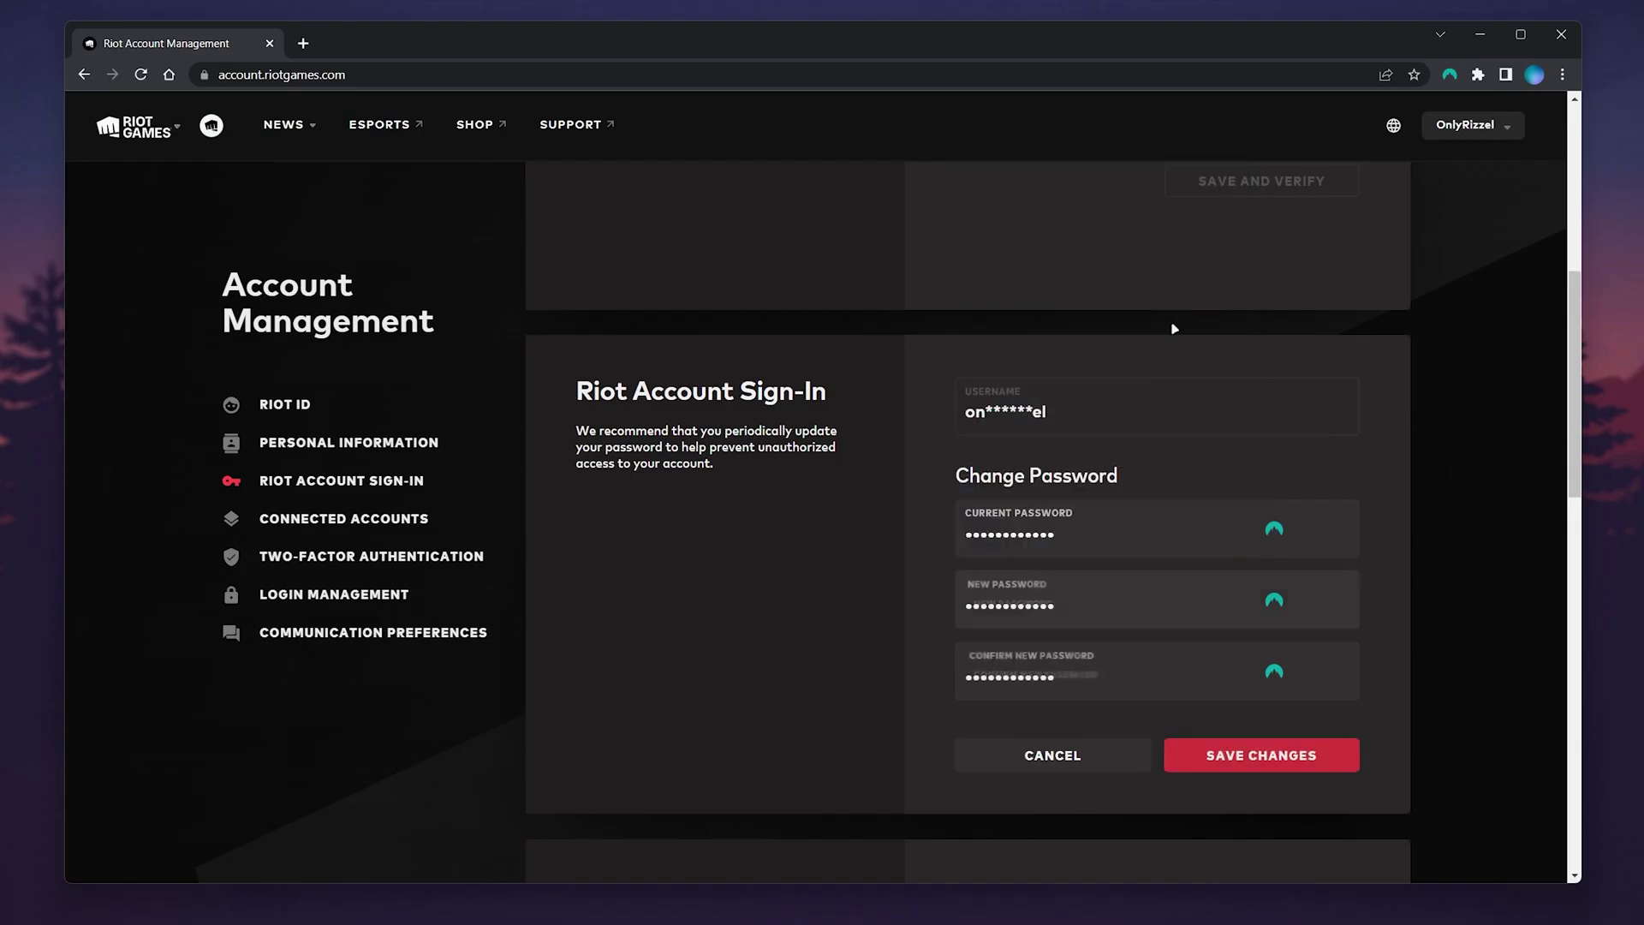